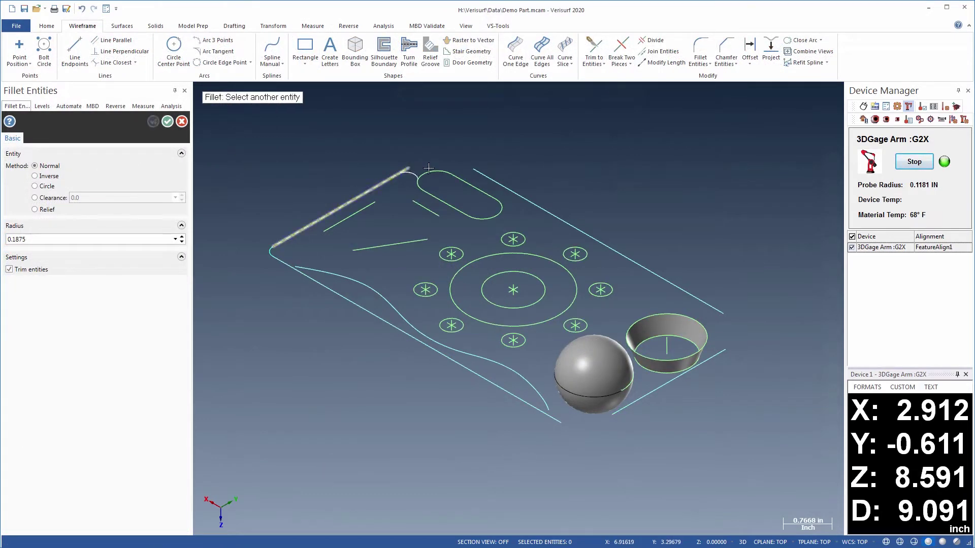
Step: Fillet the outline's top-left and lower-right corners and subtract the sphere boss from the solid
{"action": "left_click", "coordinate": [632, 269]}
{"action": "left_click", "coordinate": [714, 359]}
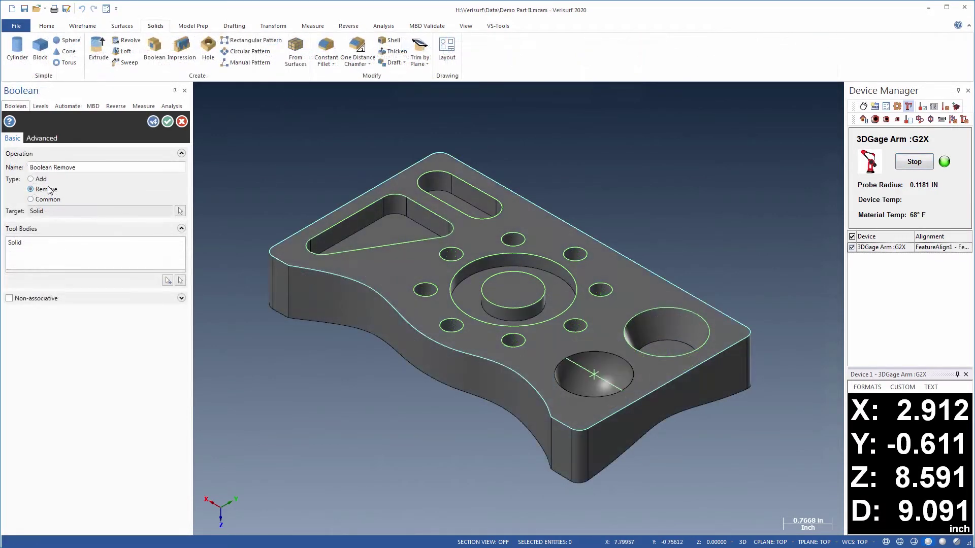
{"action": "left_click", "coordinate": [167, 122]}
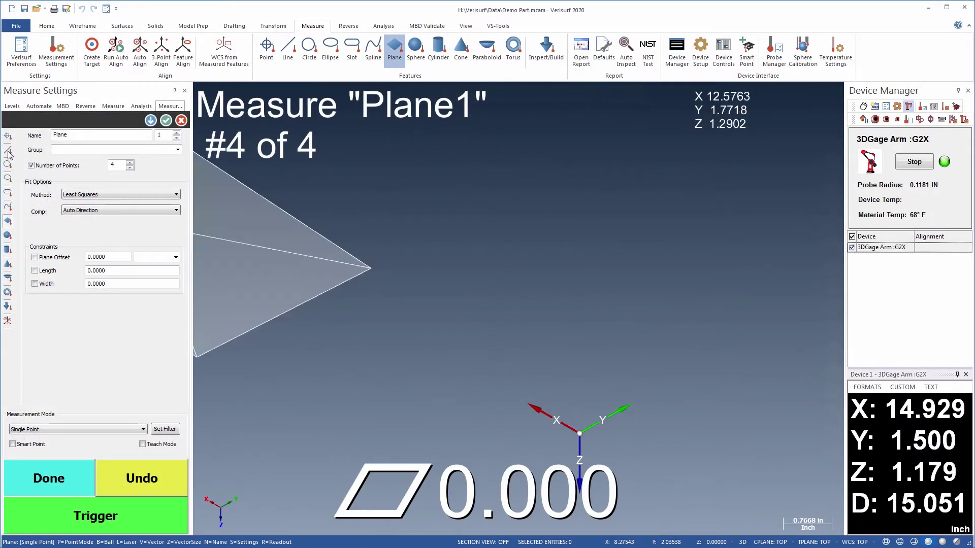
Step: Finish Plane1 and create FeatureAlign1 flipped to Z-, with Line2 as the X origin
{"action": "left_click", "coordinate": [8, 153]}
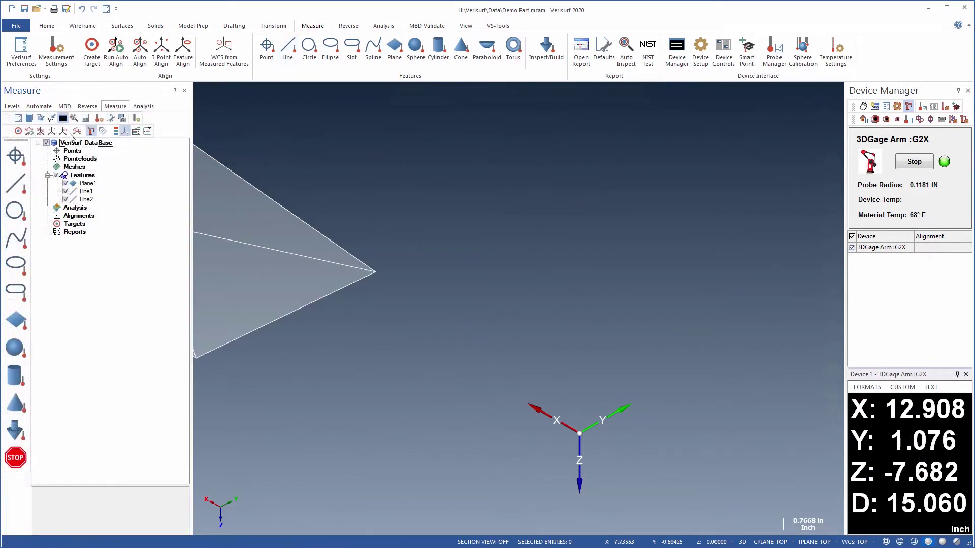
{"action": "left_click", "coordinate": [64, 131]}
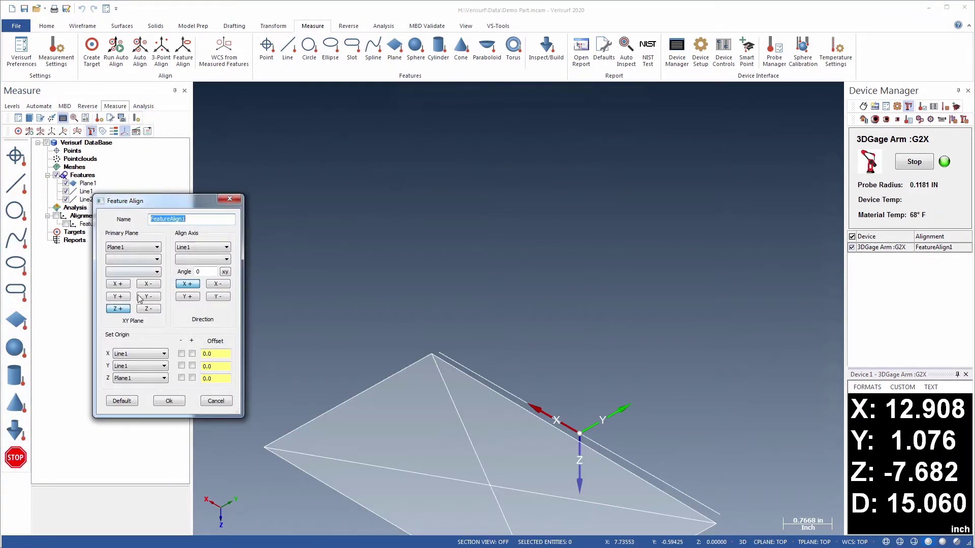
{"action": "left_click", "coordinate": [147, 310]}
{"action": "left_click", "coordinate": [136, 354]}
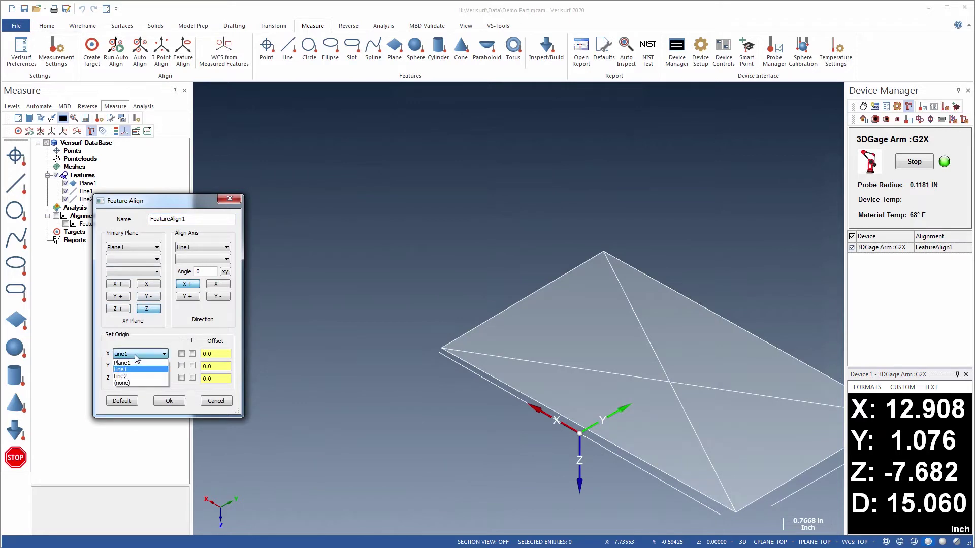
{"action": "left_click", "coordinate": [130, 376]}
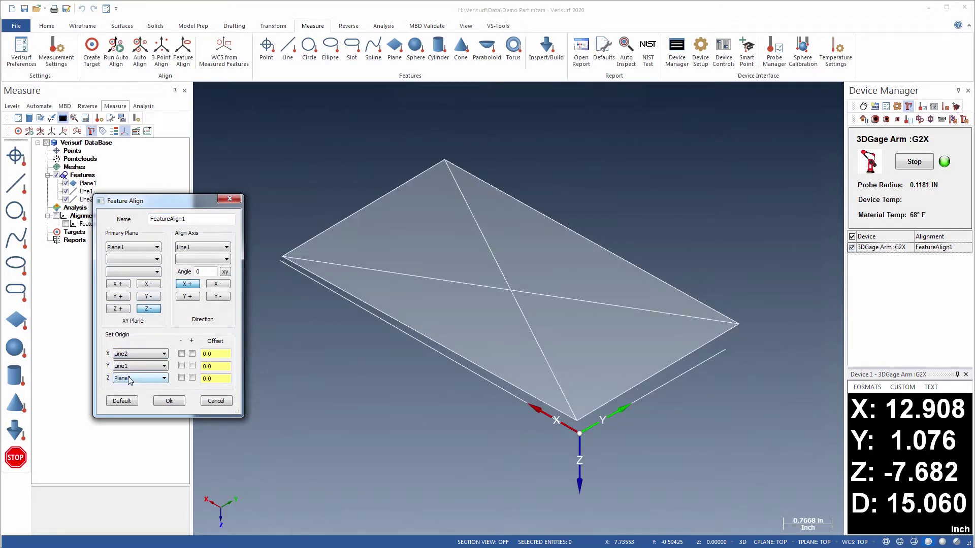
{"action": "left_click", "coordinate": [167, 401]}
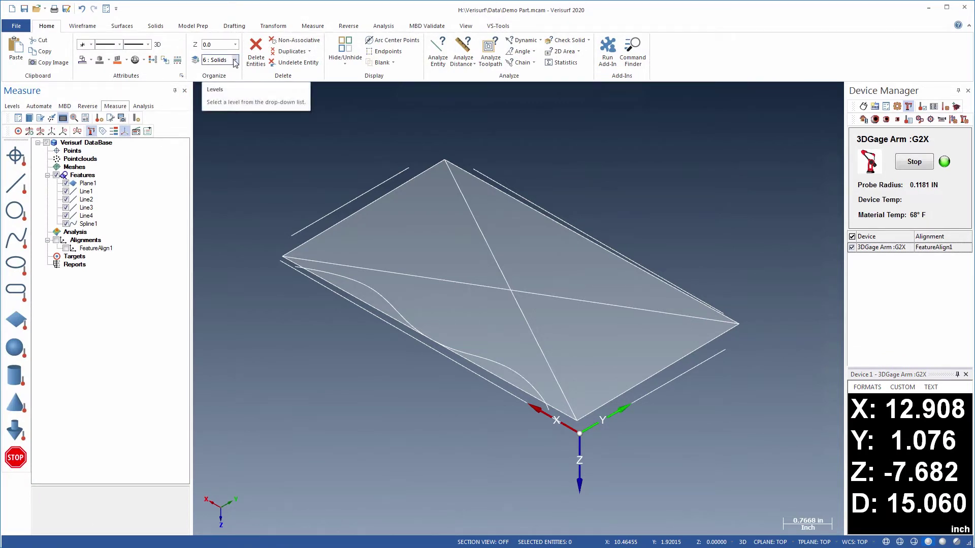
Step: Set new geometry to light cyan, thin line width, on level 1 : Outline
{"action": "left_click", "coordinate": [91, 60]}
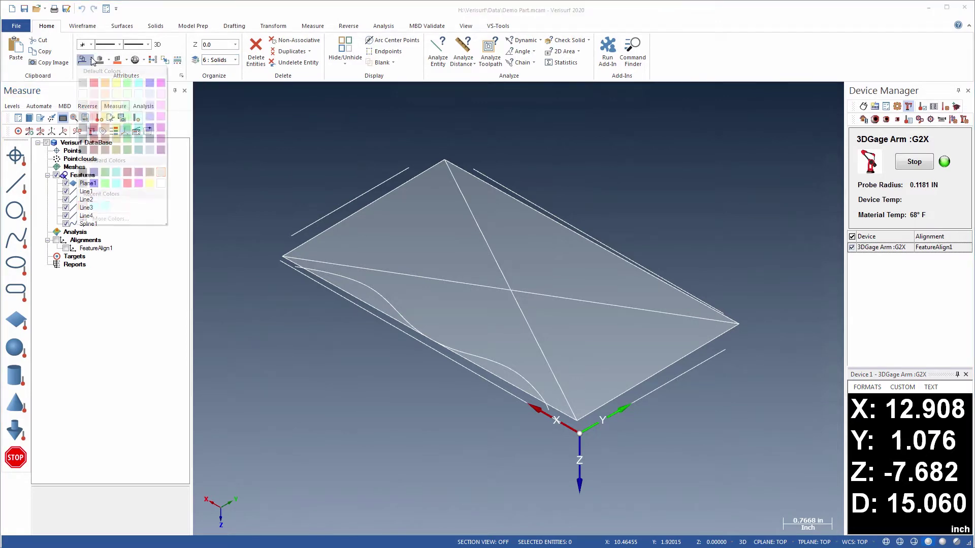
{"action": "left_click", "coordinate": [138, 105]}
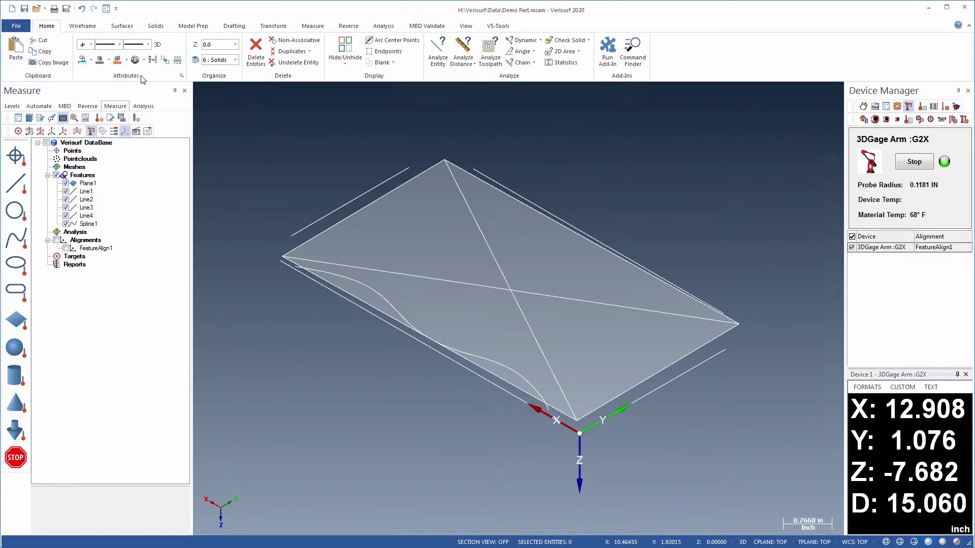
{"action": "left_click", "coordinate": [149, 45]}
{"action": "left_click", "coordinate": [142, 59]}
{"action": "left_click", "coordinate": [234, 60]}
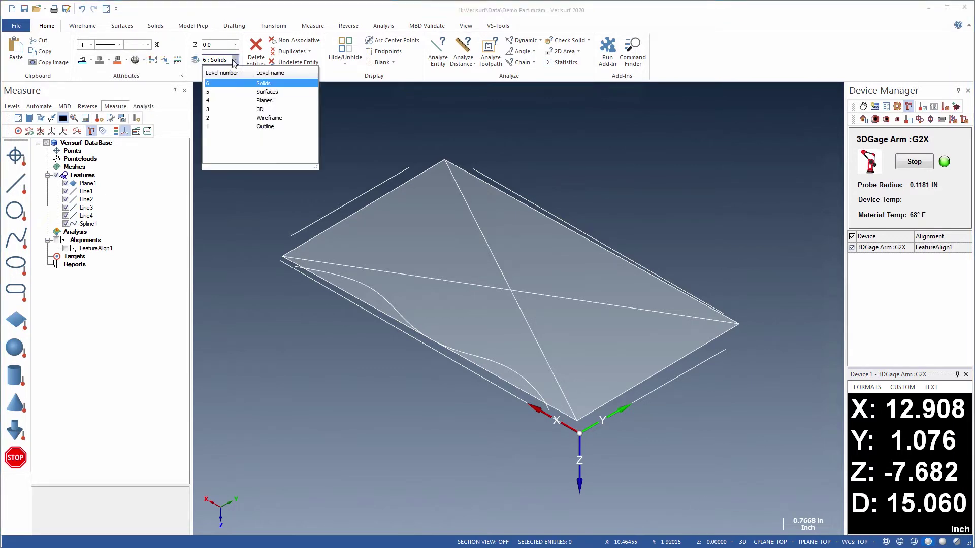
{"action": "left_click", "coordinate": [212, 127]}
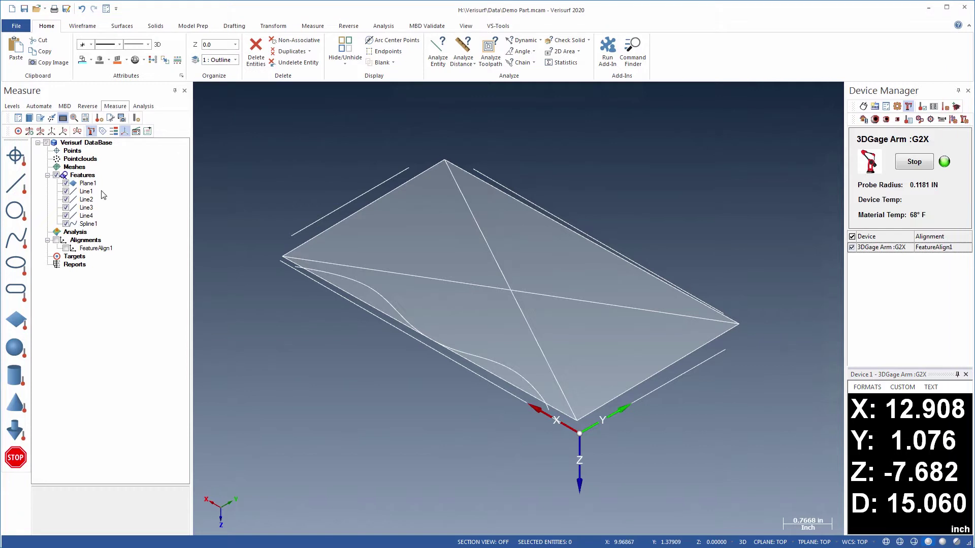
Step: Recolour the measured Line1 through Spline1 features
{"action": "left_click_drag", "start_coordinate": [104, 194], "coordinate": [88, 226]}
{"action": "right_click", "coordinate": [88, 226]}
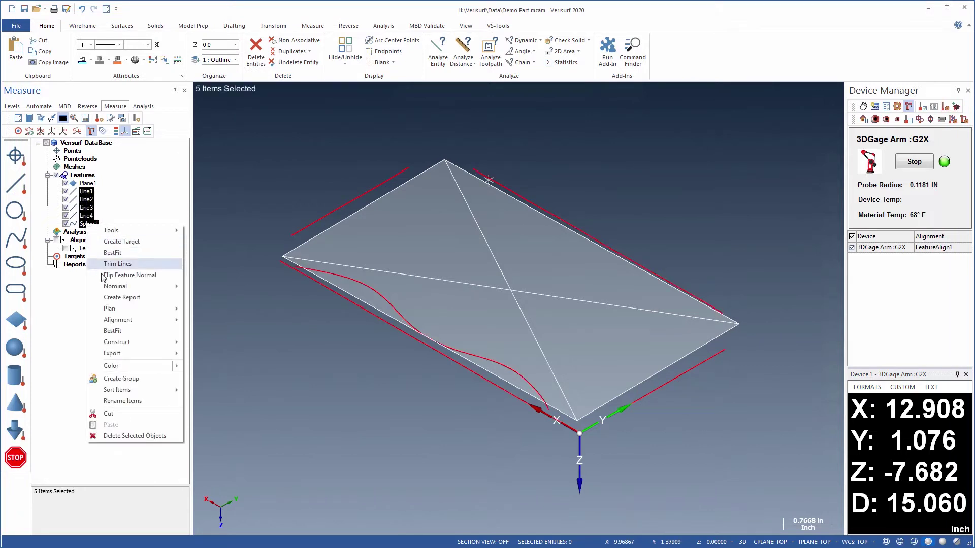
{"action": "mouse_move", "coordinate": [150, 366]}
{"action": "left_click", "coordinate": [212, 378]}
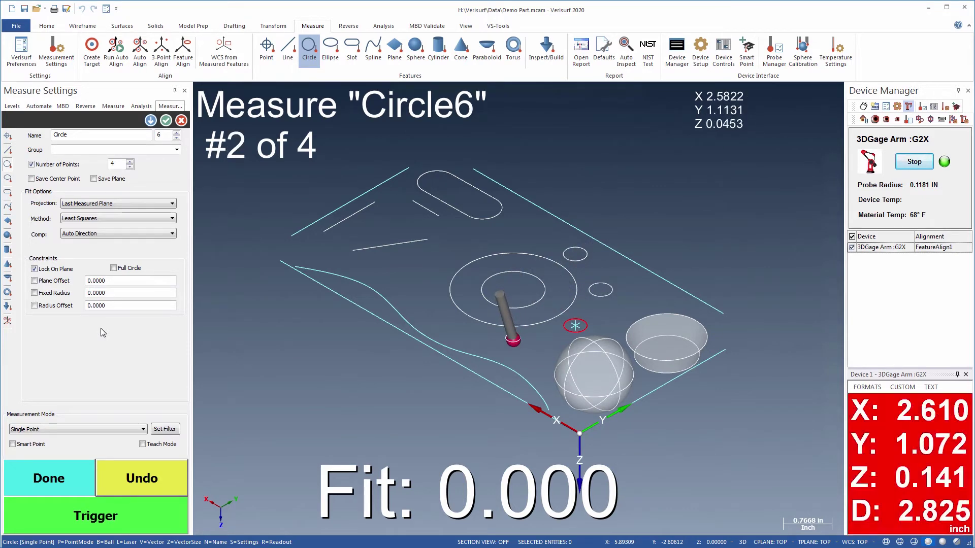
Step: Set the bolt holes' Fixed Radius to 0.1875 for Circle6–Circle10
{"action": "double_click", "coordinate": [117, 293]}
{"action": "type", "text": "0.1875"}
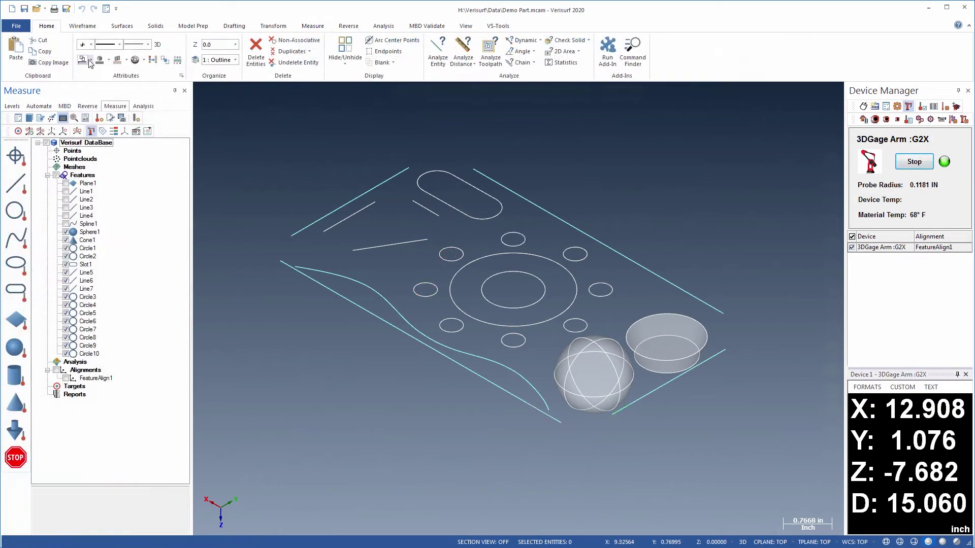
{"action": "left_click", "coordinate": [89, 60]}
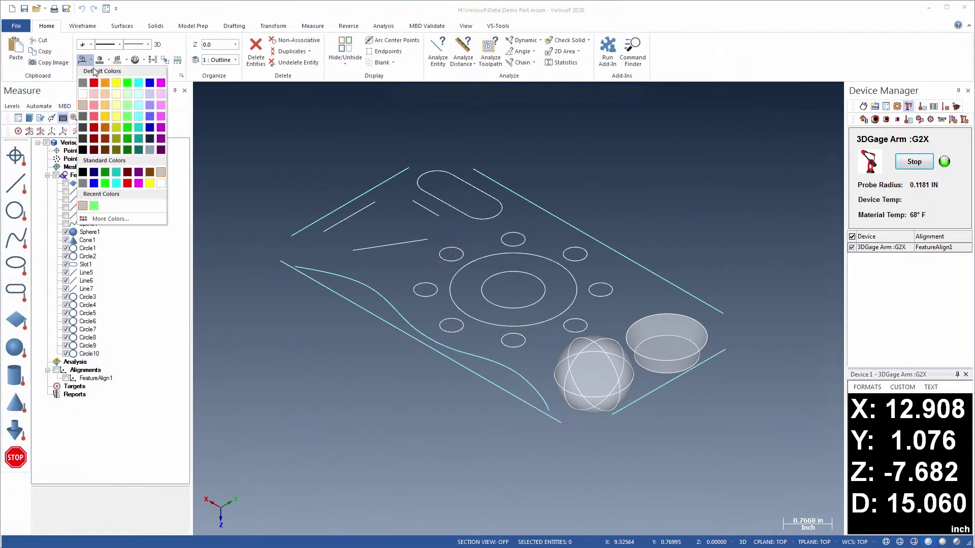
Step: Make new geometry light green on level 2 : Wireframe and show the Measure Options preferences
{"action": "left_click", "coordinate": [126, 105]}
{"action": "left_click", "coordinate": [234, 61]}
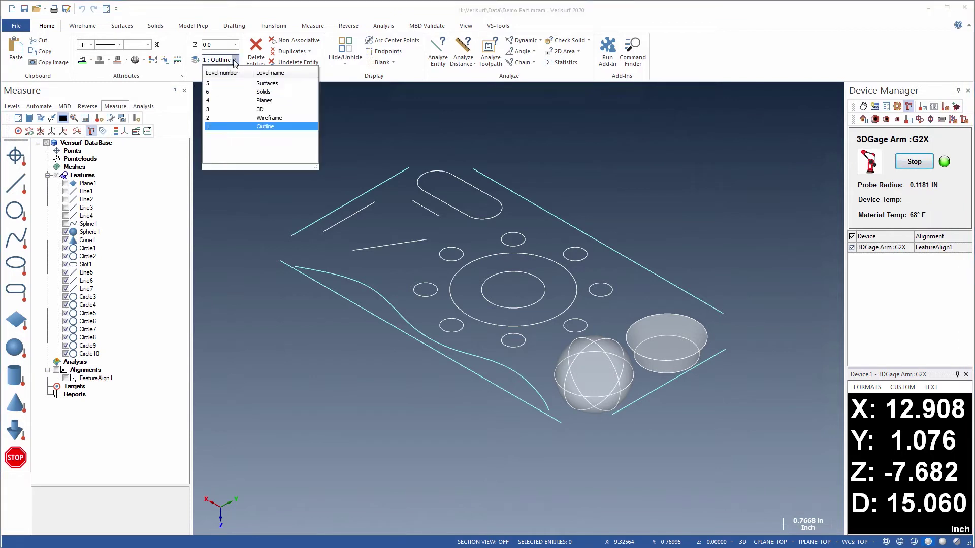
{"action": "left_click", "coordinate": [215, 117]}
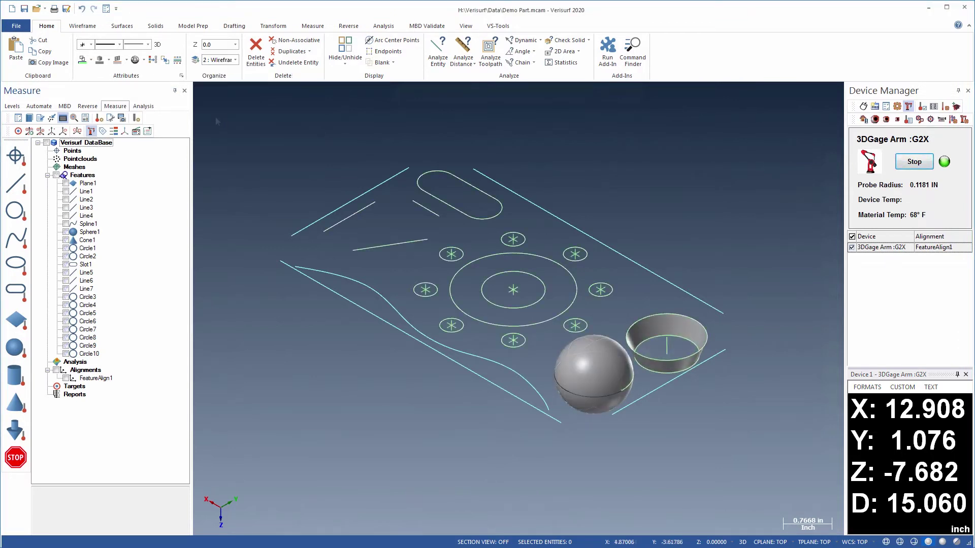
{"action": "left_click", "coordinate": [106, 9]}
{"action": "left_click", "coordinate": [307, 222]}
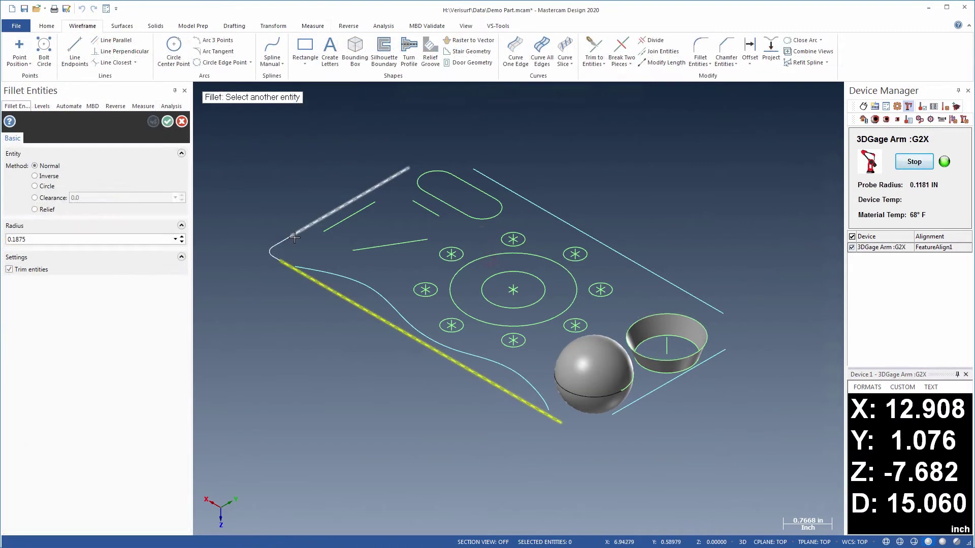
Step: Fillet the outline corners at 0.1875 and the triangle cutout's lines at 0.25
{"action": "left_click", "coordinate": [294, 237]}
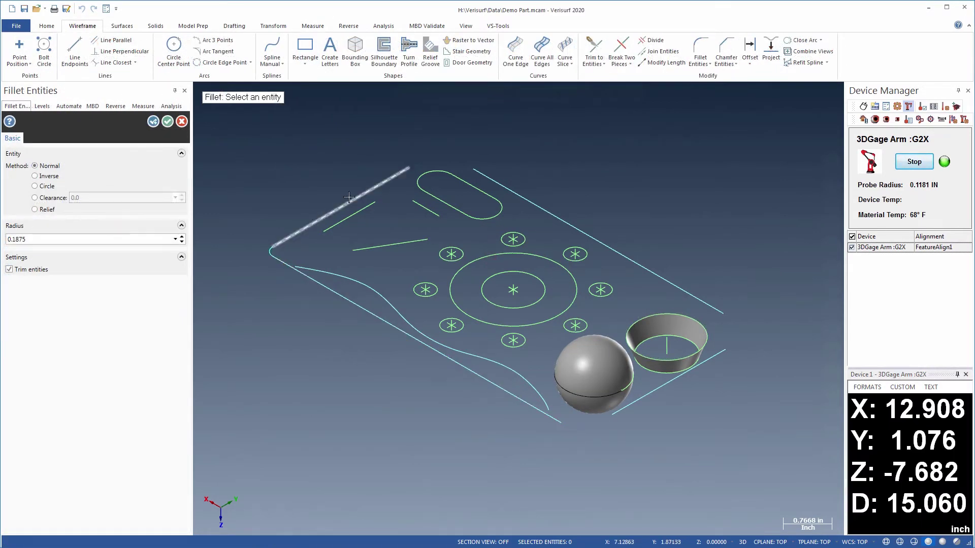
{"action": "left_click", "coordinate": [474, 173]}
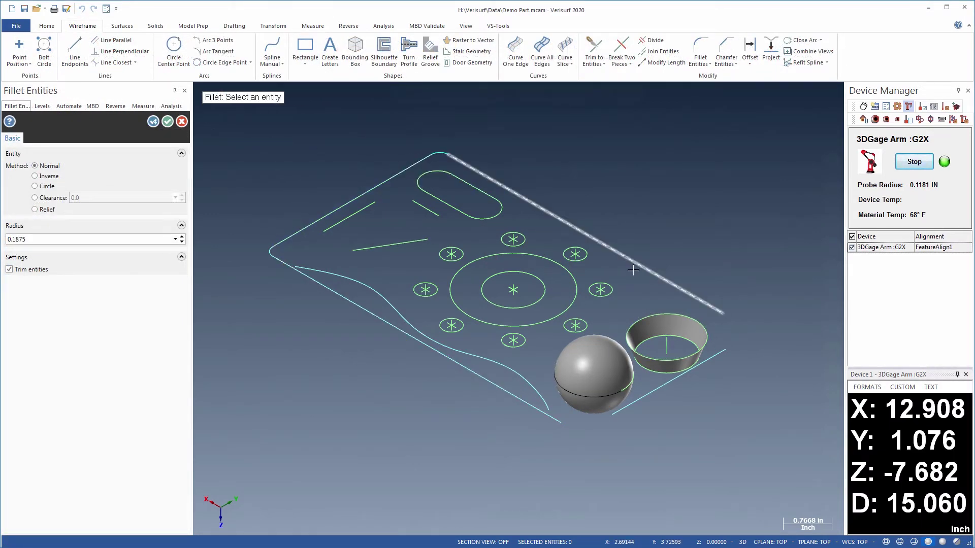
{"action": "left_click", "coordinate": [725, 345]}
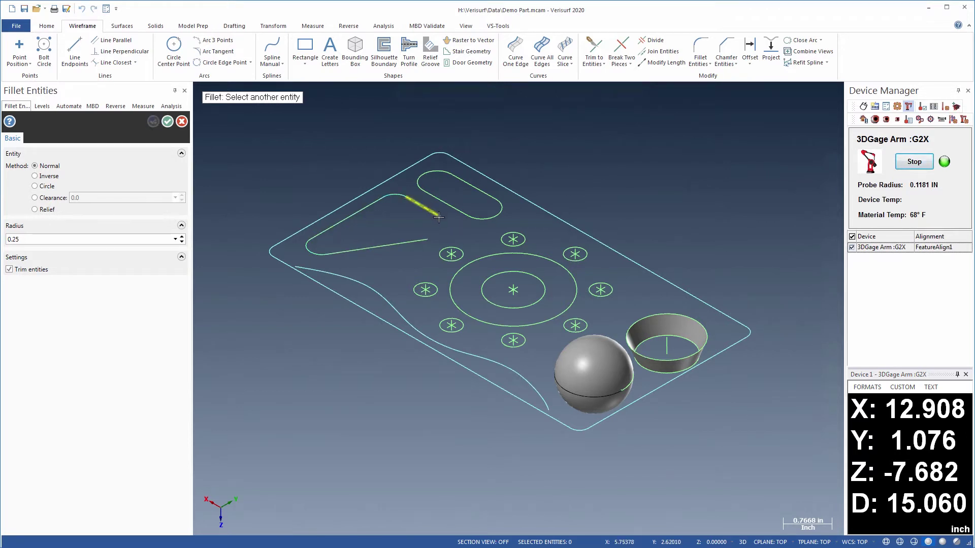
{"action": "left_click", "coordinate": [417, 240]}
{"action": "left_click", "coordinate": [167, 121]}
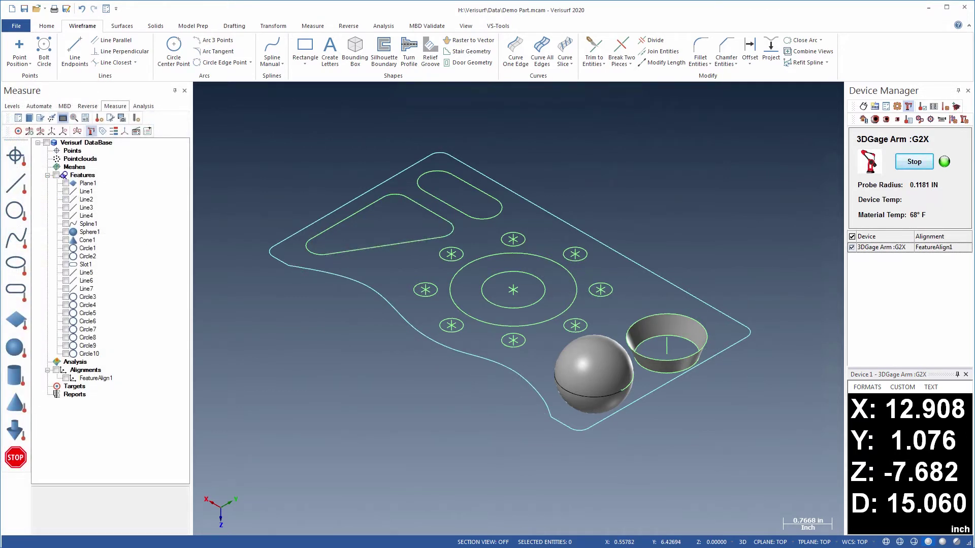
Step: Select the cone's lower circle and surface, then clear the selection
{"action": "left_click", "coordinate": [661, 362]}
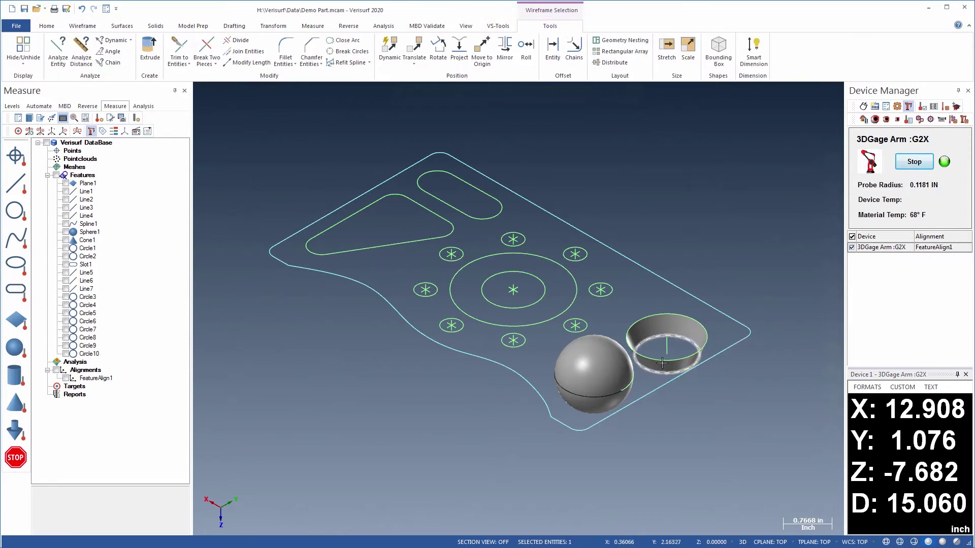
{"action": "left_click", "coordinate": [661, 324]}
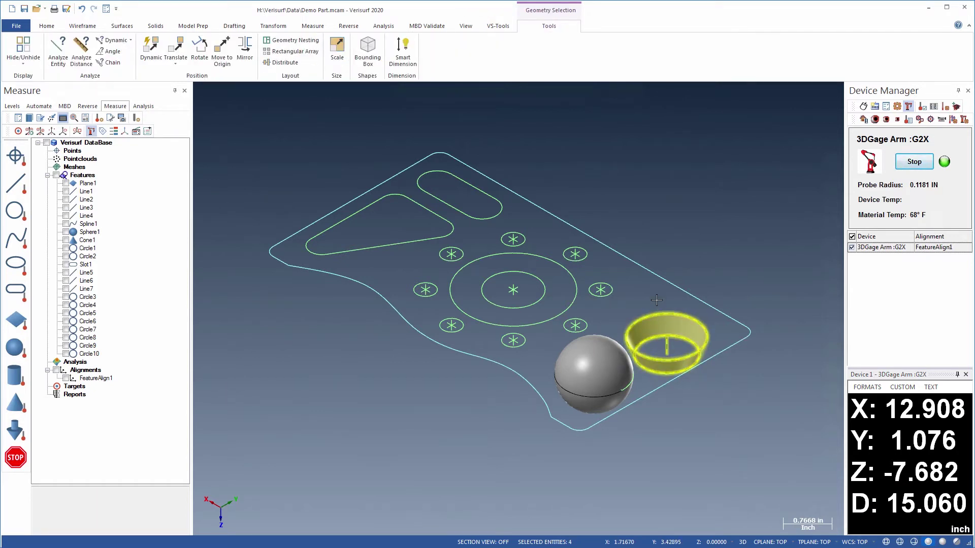
{"action": "key", "text": "Escape"}
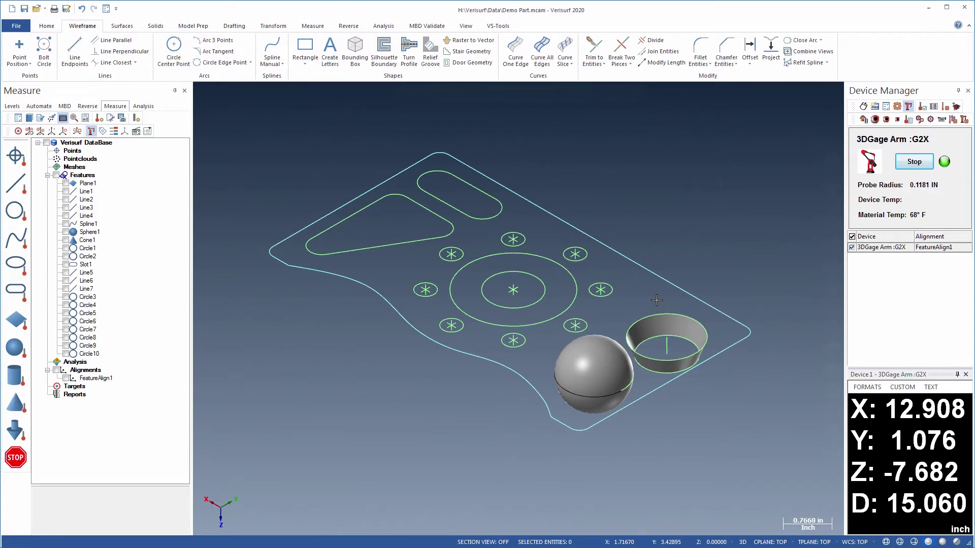
{"action": "left_click", "coordinate": [122, 26]}
Step: Draft a surface wall along the chained outer outline
{"action": "left_click", "coordinate": [208, 41]}
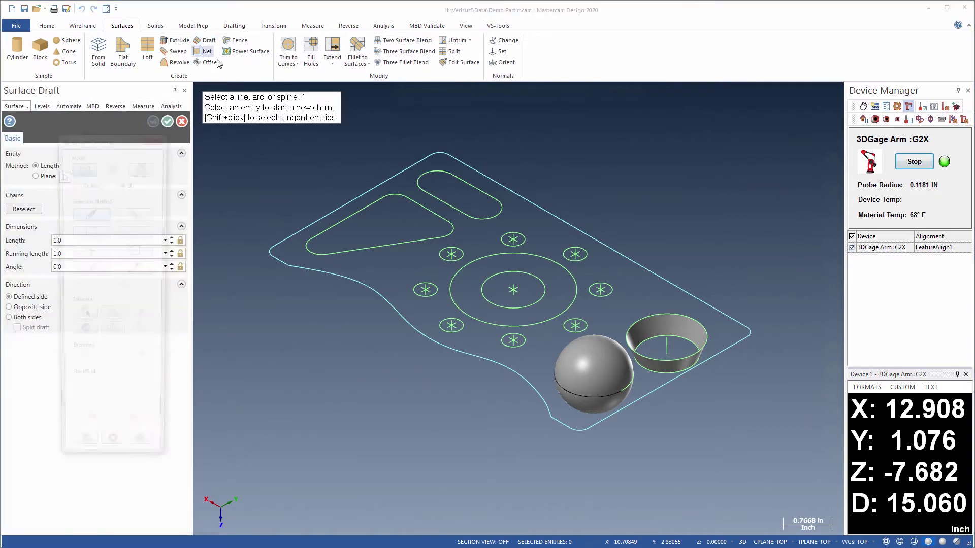
{"action": "left_click", "coordinate": [287, 234]}
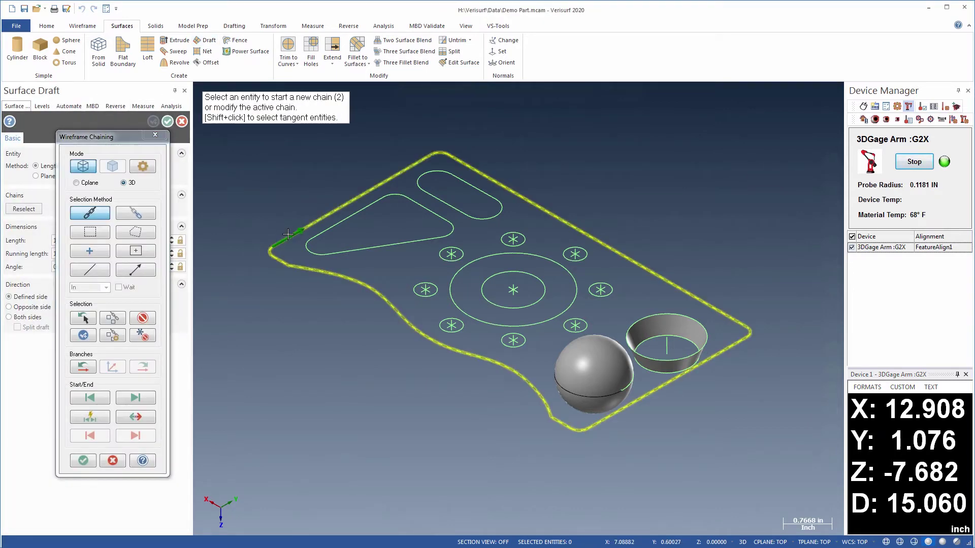
{"action": "key", "text": "Return"}
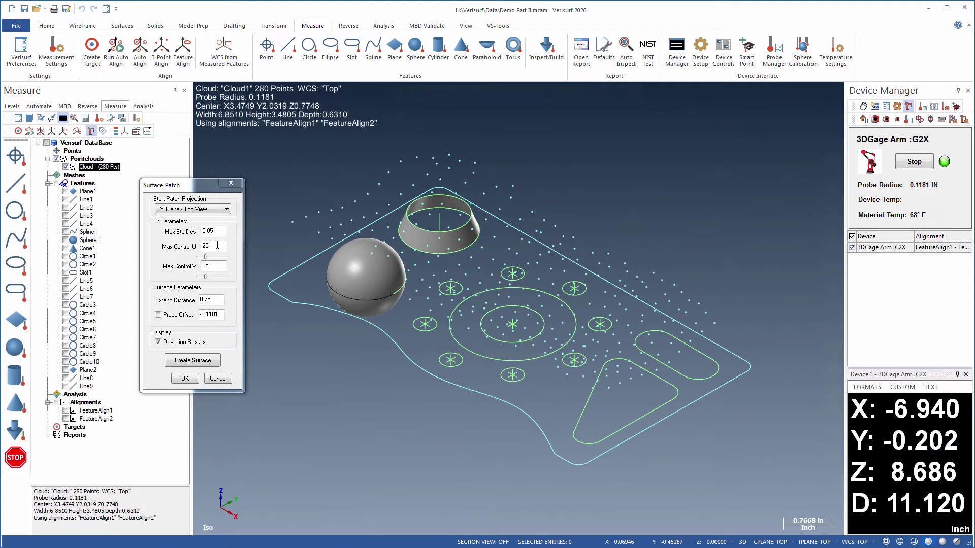
Step: Fit a 13 × 13 surface patch to Cloud1's 280 points and accept it
{"action": "left_click", "coordinate": [214, 232]}
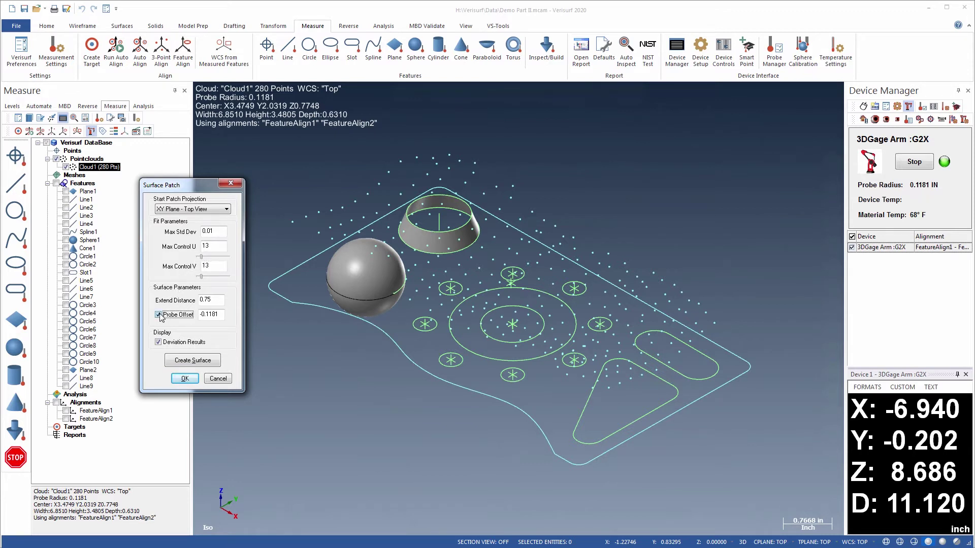
{"action": "left_click", "coordinate": [191, 361]}
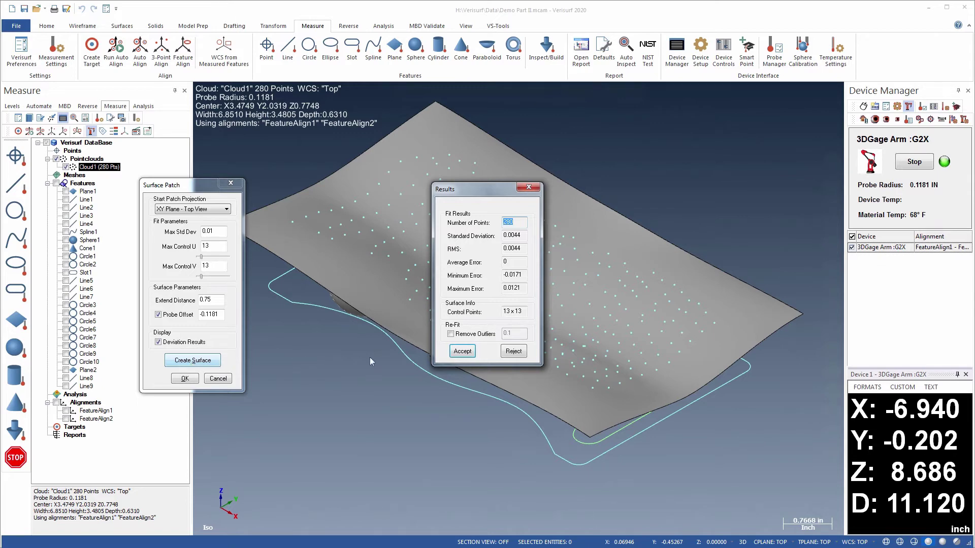
{"action": "left_click", "coordinate": [461, 351]}
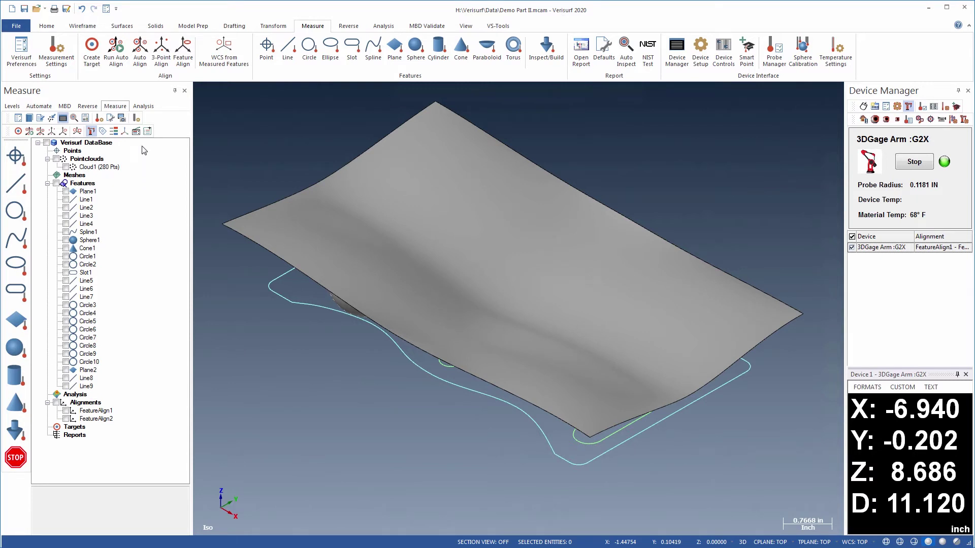
{"action": "left_click", "coordinate": [156, 26]}
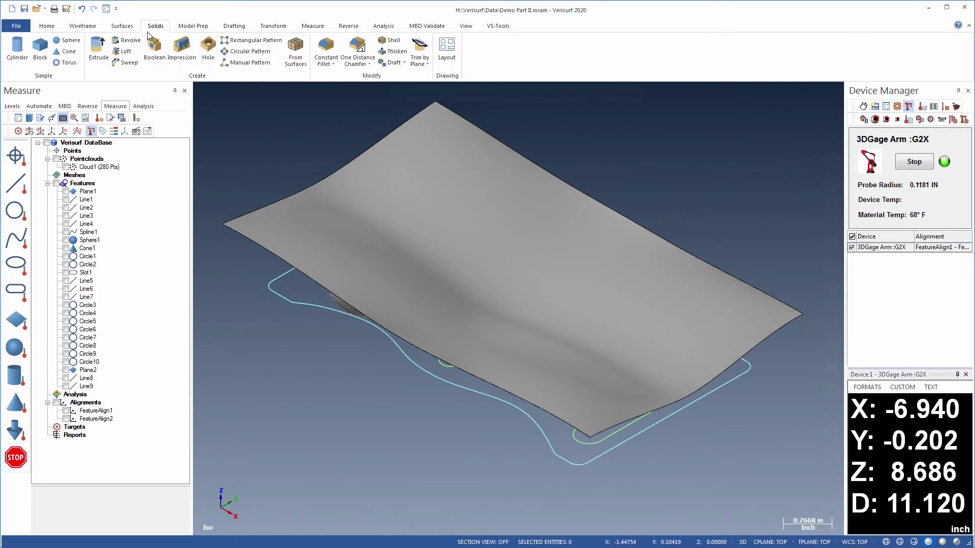
Step: Extrude the part outline 1.125 in into a solid
{"action": "left_click", "coordinate": [98, 53]}
{"action": "left_click", "coordinate": [274, 272]}
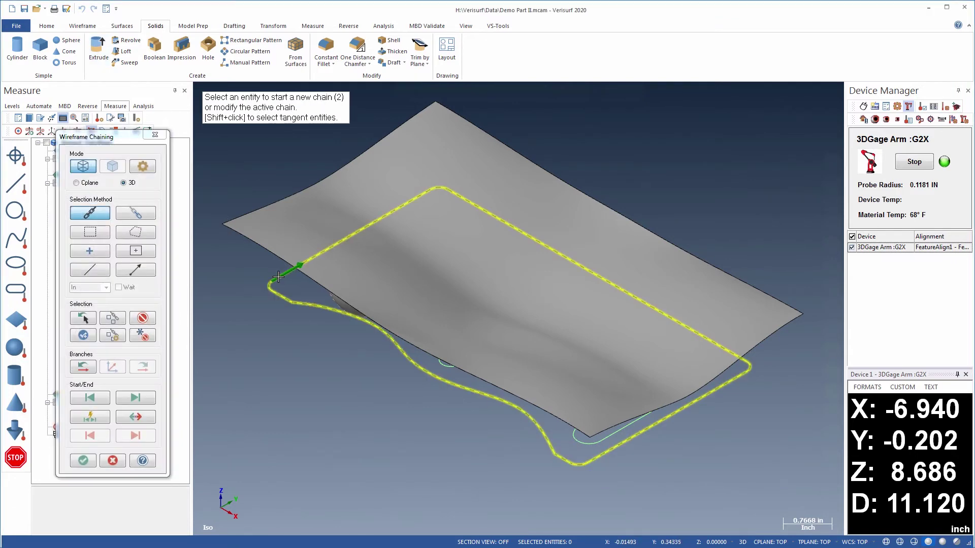
{"action": "key", "text": "Return"}
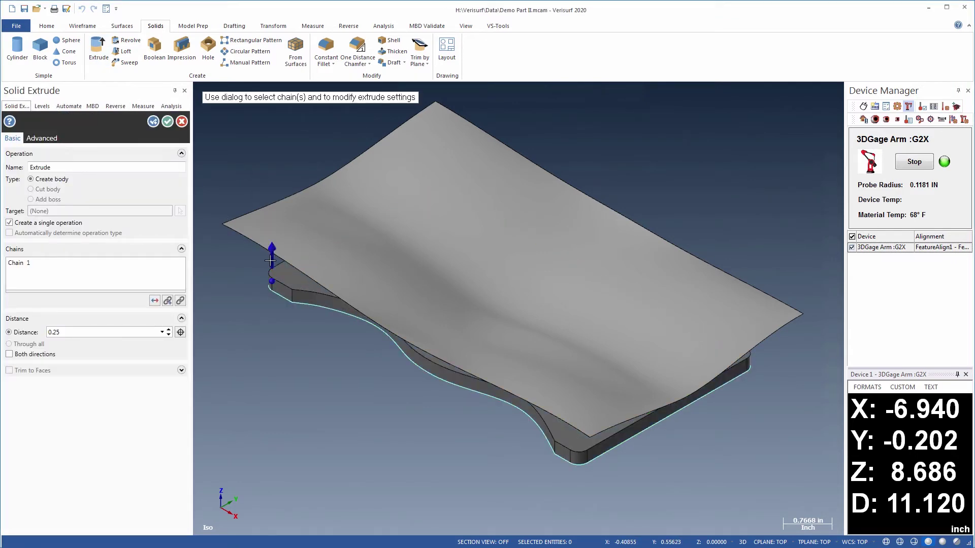
{"action": "left_click", "coordinate": [271, 252]}
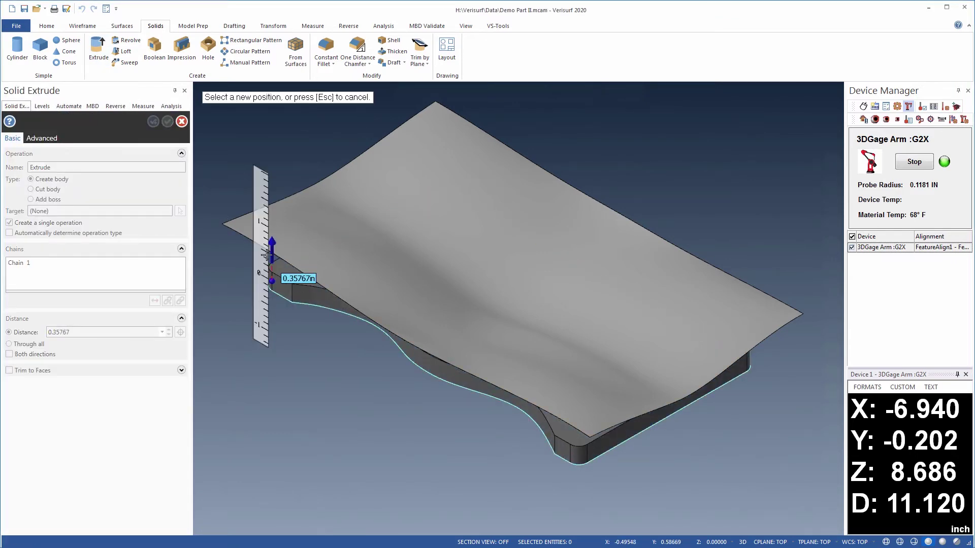
{"action": "left_click", "coordinate": [262, 215]}
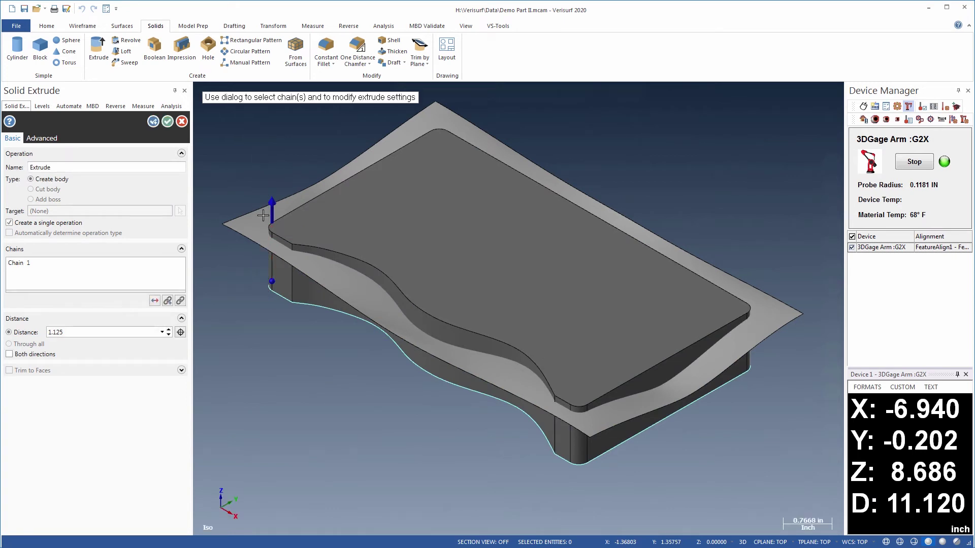
{"action": "key", "text": "Return"}
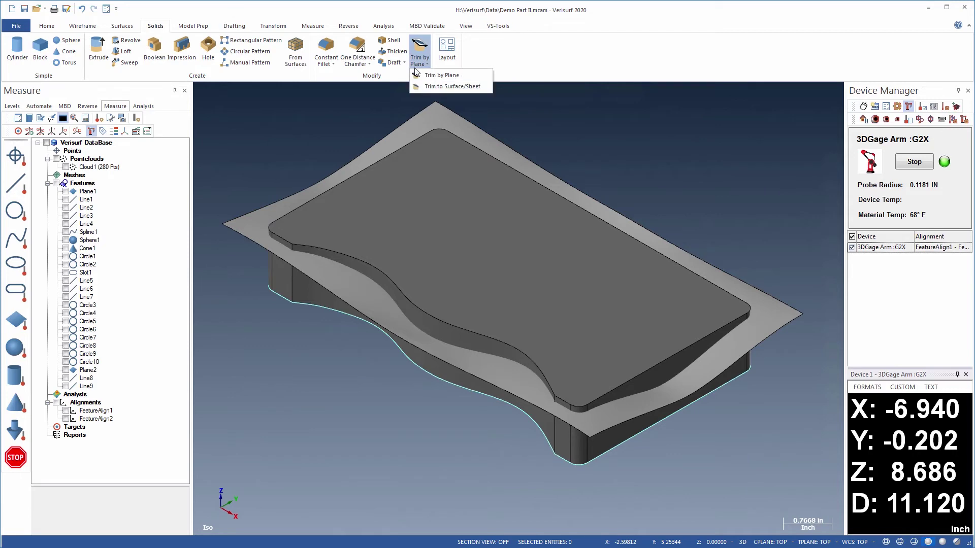
Step: Trim the extruded block to the fitted surface patch
{"action": "left_click", "coordinate": [426, 86]}
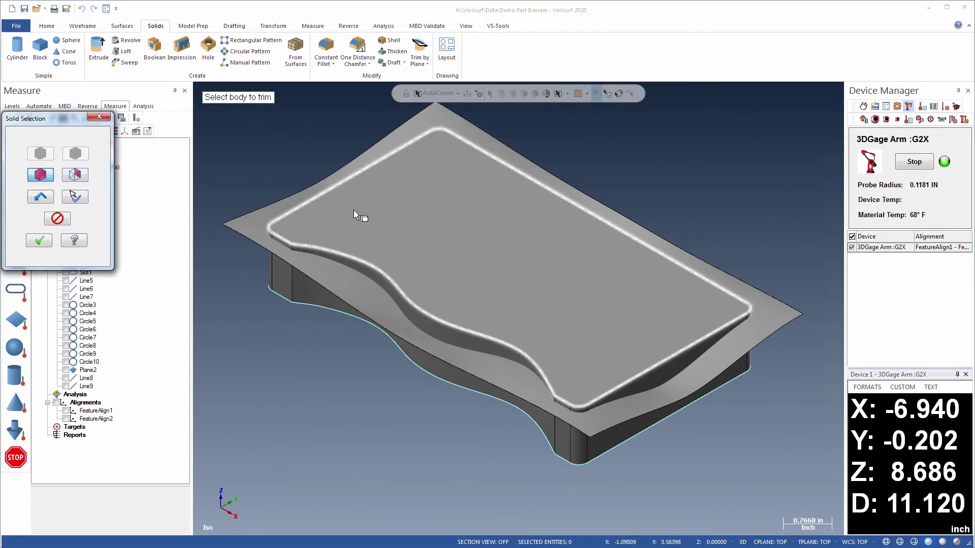
{"action": "left_click", "coordinate": [301, 286]}
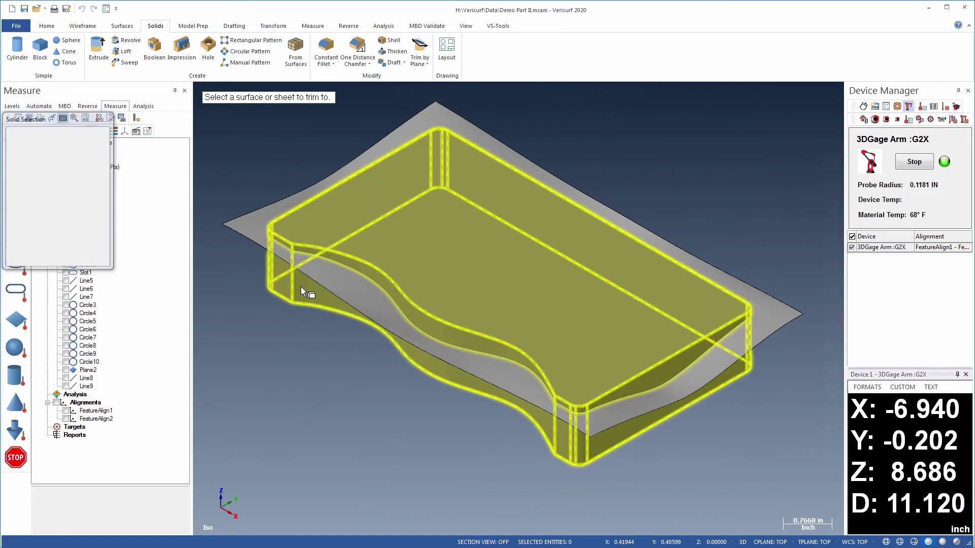
{"action": "left_click", "coordinate": [248, 231]}
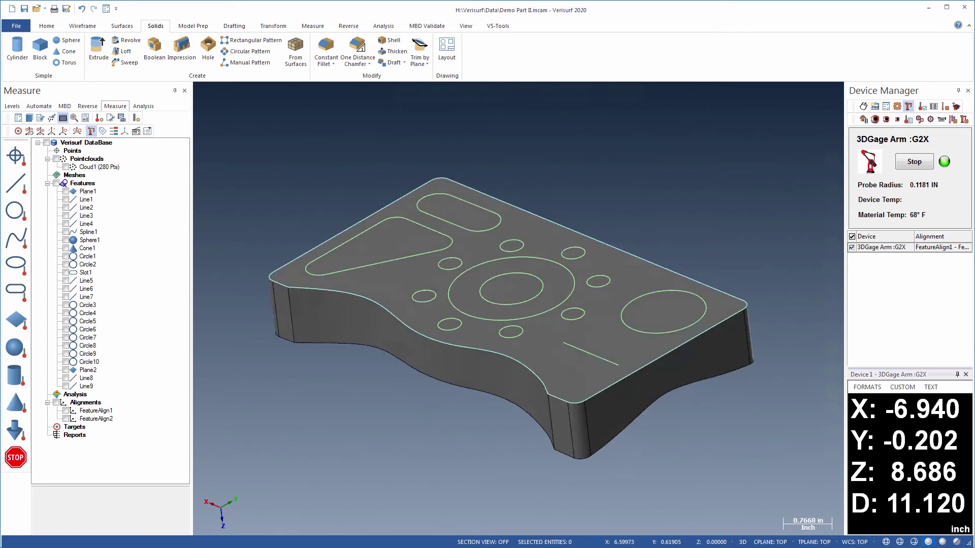
Step: Extrude-cut the ring, pockets and holes 0.375 in deep with 20° draft
{"action": "left_click", "coordinate": [466, 265]}
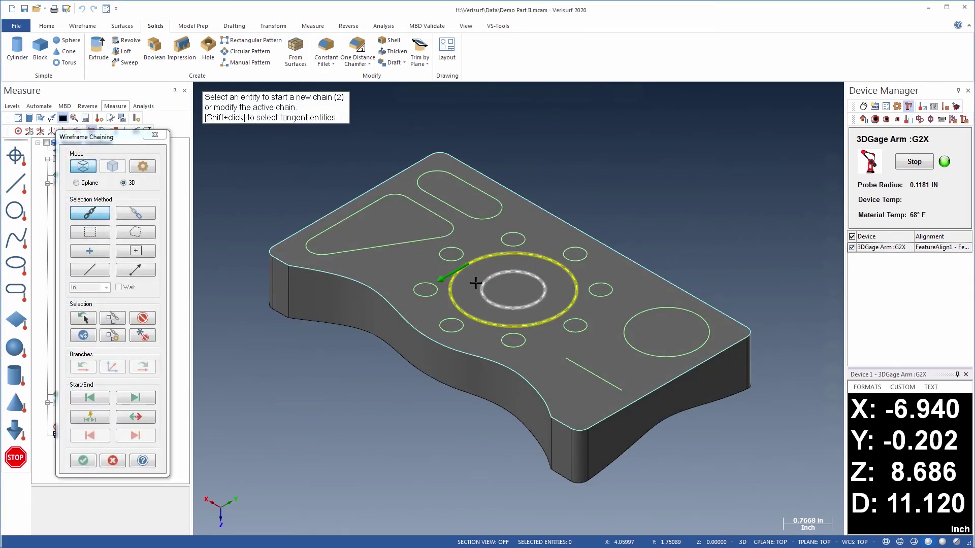
{"action": "key", "text": "Return"}
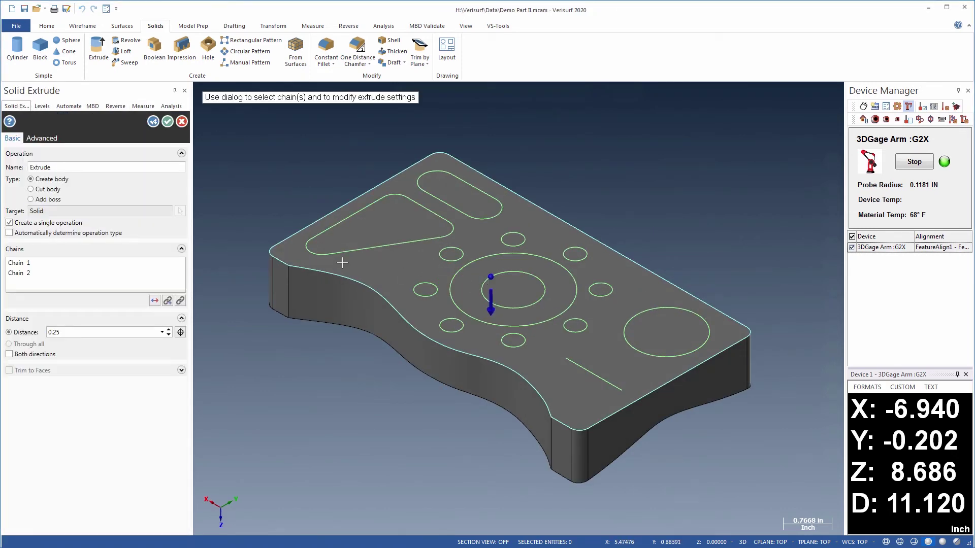
{"action": "left_click", "coordinate": [31, 189]}
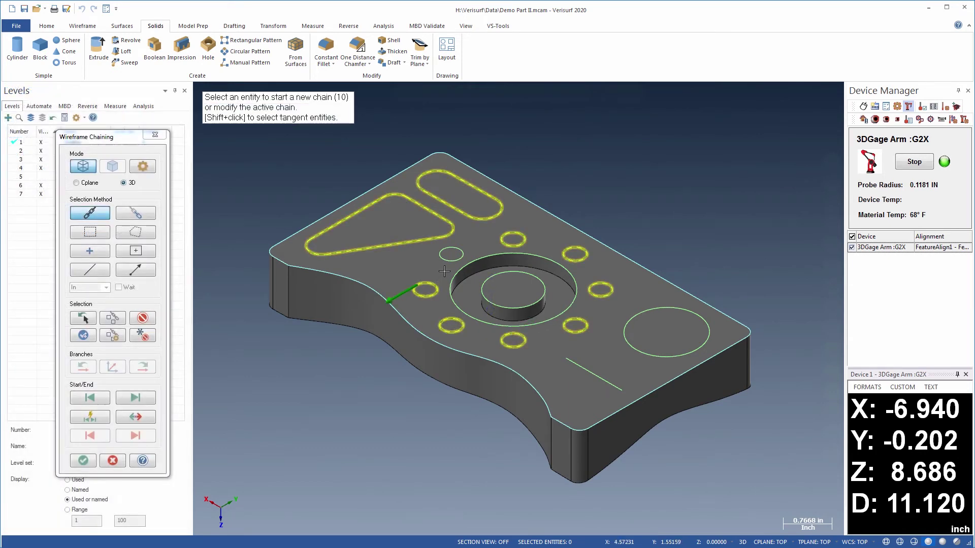
{"action": "key", "text": "Return"}
{"action": "left_click", "coordinate": [446, 264]}
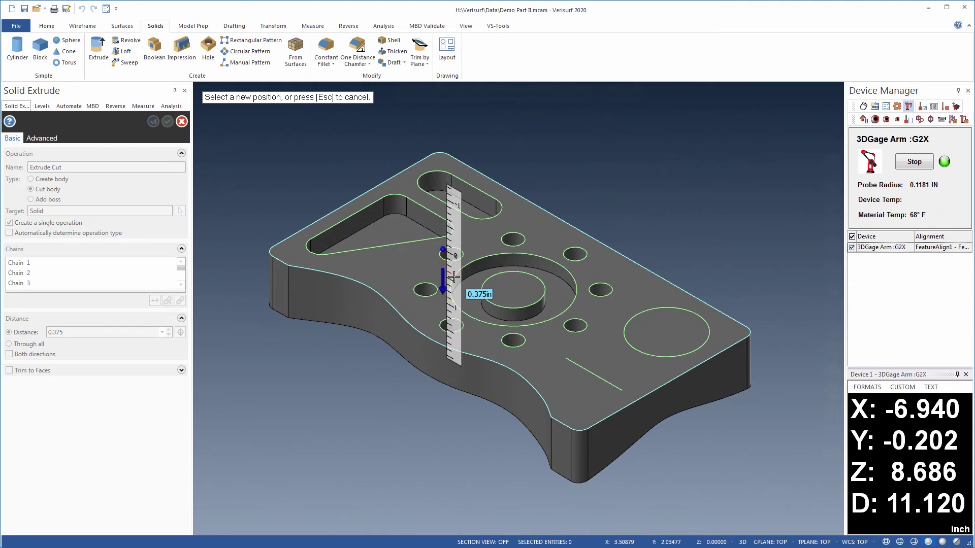
{"action": "left_click", "coordinate": [453, 276]}
{"action": "left_click", "coordinate": [45, 141]}
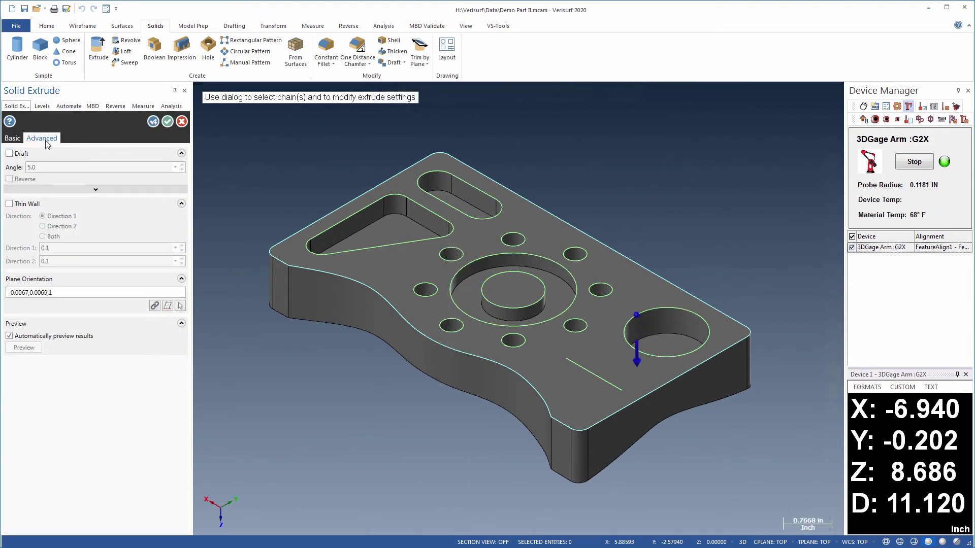
{"action": "left_click", "coordinate": [10, 154]}
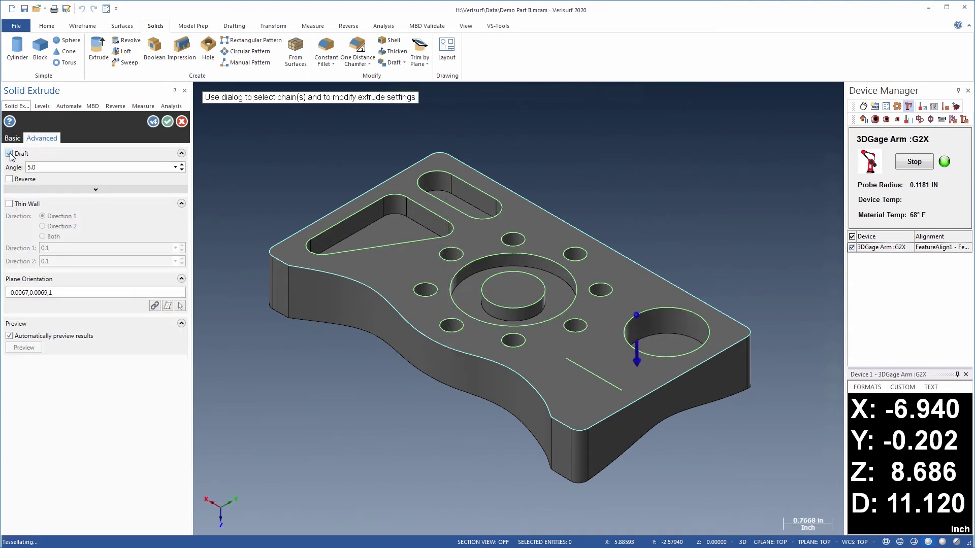
{"action": "double_click", "coordinate": [33, 166]}
{"action": "type", "text": "20"}
{"action": "key", "text": "Return"}
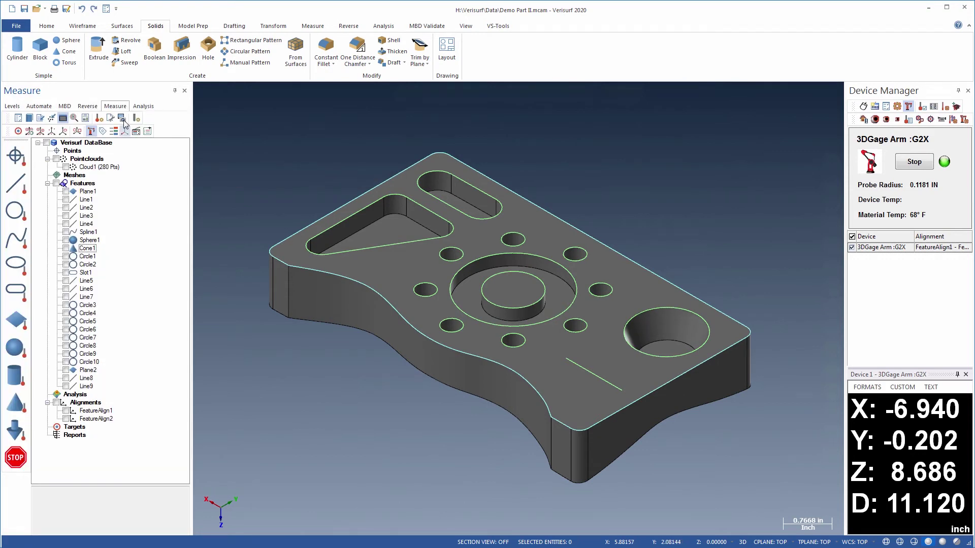
Step: Create a sphere of radius 0.62248 centred on the top face beside the large hole
{"action": "left_click", "coordinate": [69, 41]}
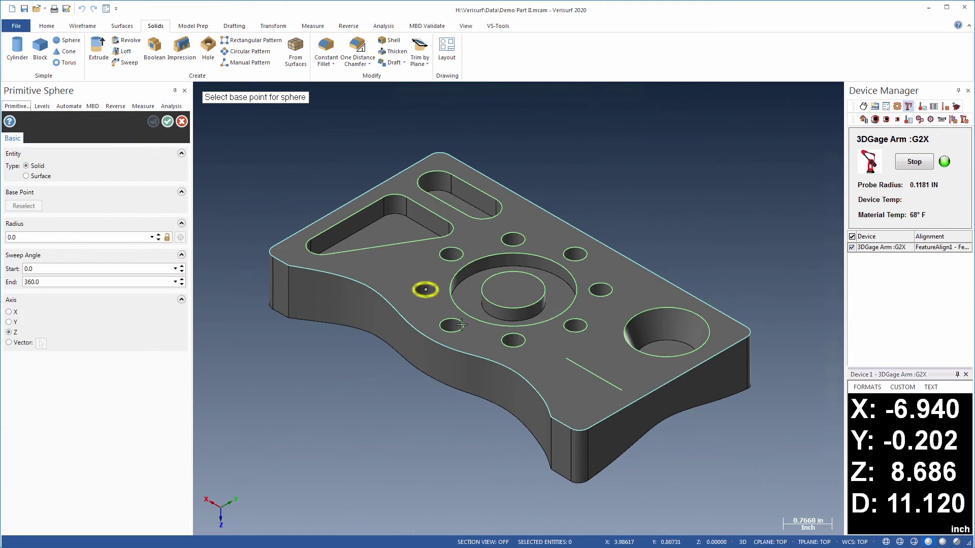
{"action": "left_click", "coordinate": [593, 375]}
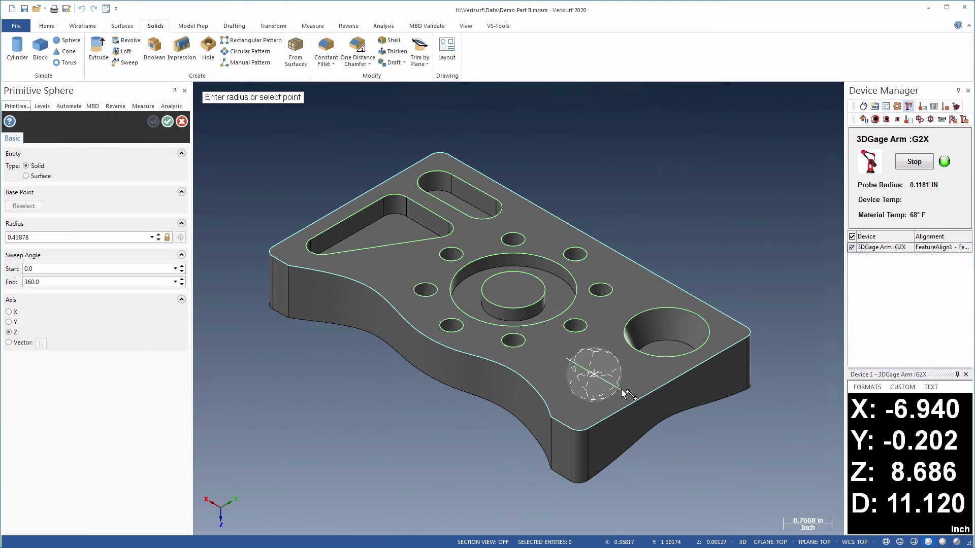
{"action": "left_click", "coordinate": [622, 390]}
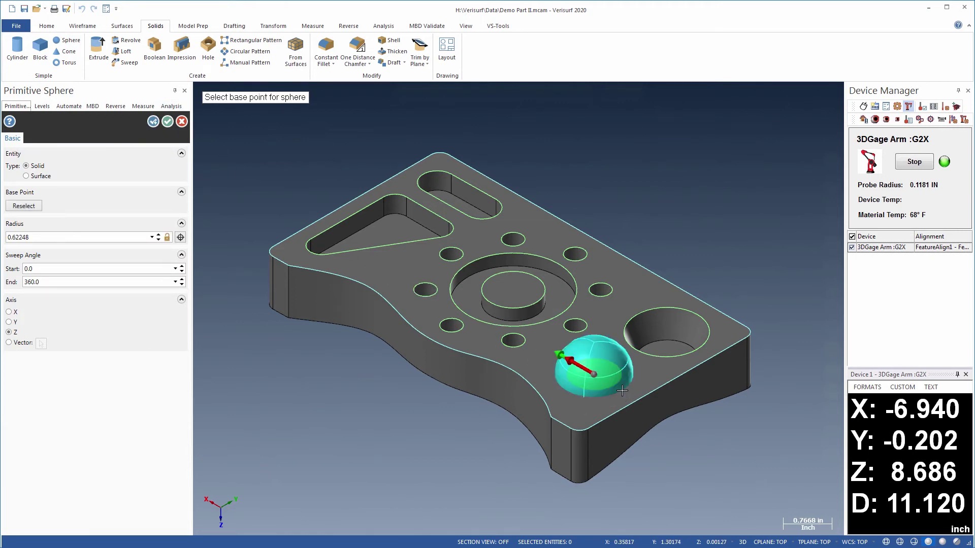
{"action": "key", "text": "Return"}
Step: Boolean-remove the sphere from the solid to leave a spherical cavity
{"action": "left_click", "coordinate": [154, 51]}
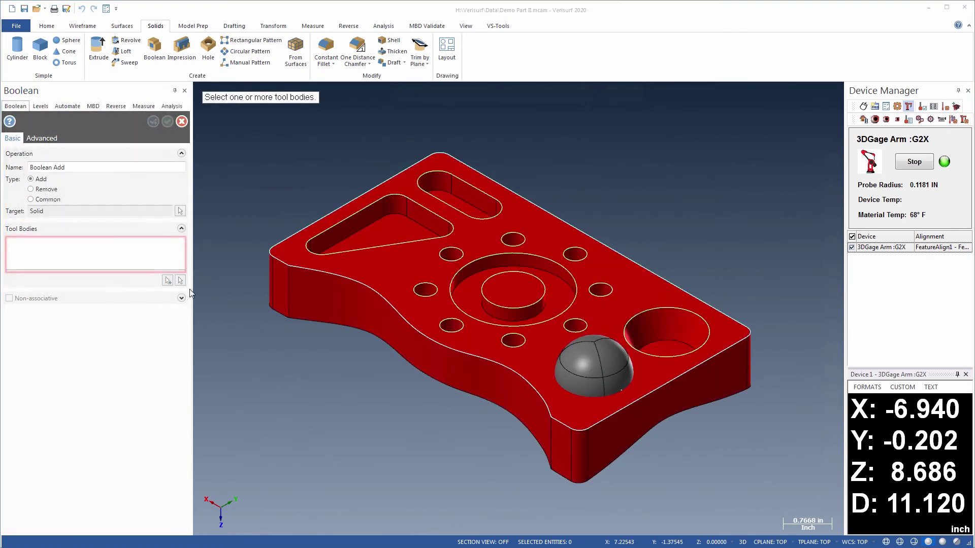
{"action": "left_click", "coordinate": [572, 368]}
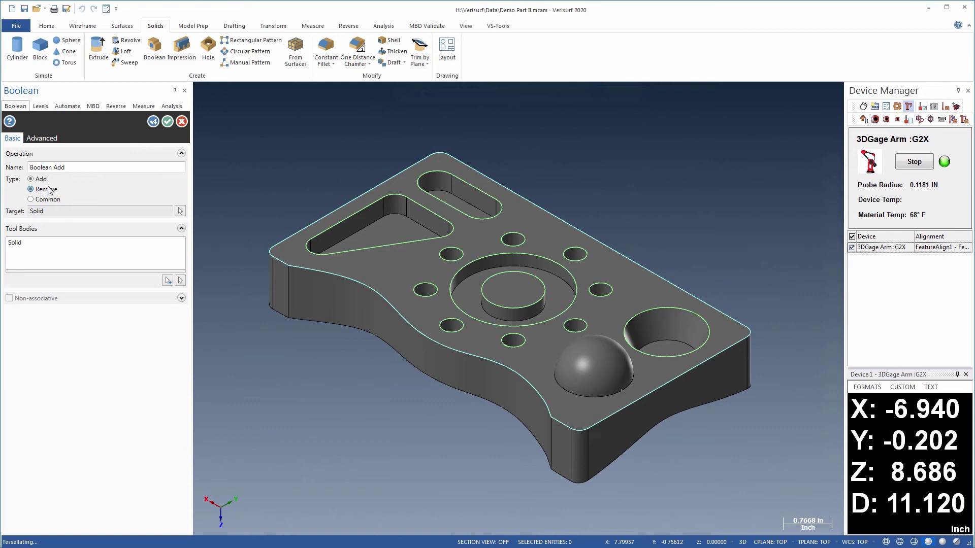
{"action": "left_click", "coordinate": [167, 121]}
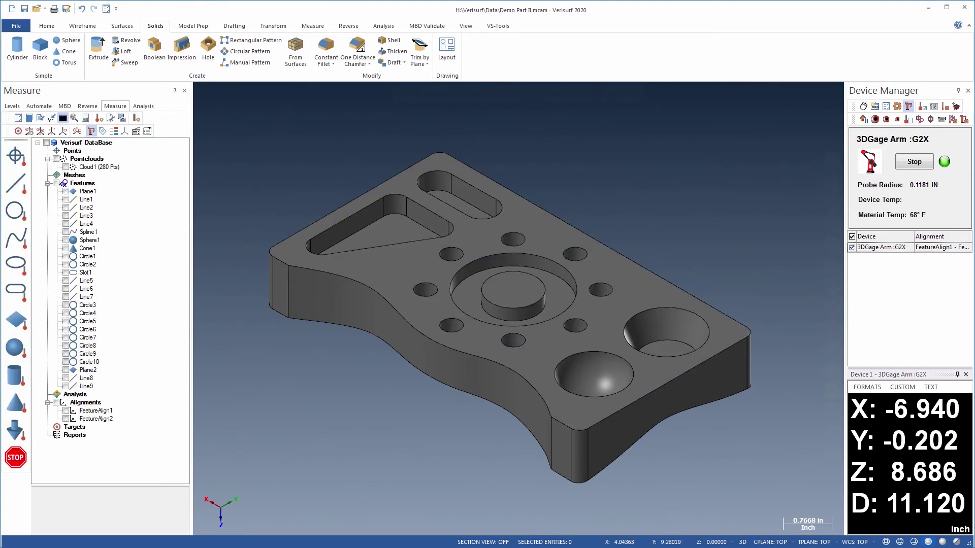
{"action": "key", "text": "alt+7"}
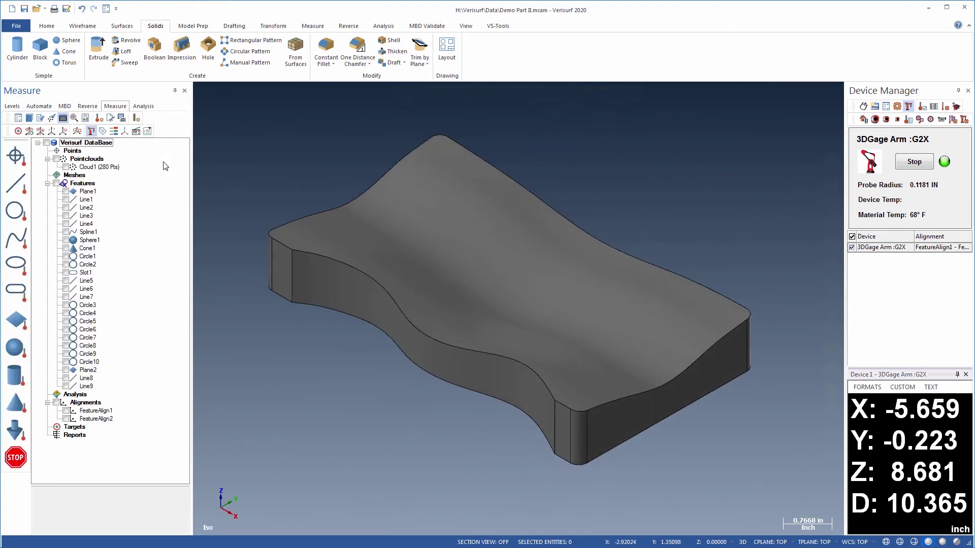
Step: Round the long wavy underside edge with a 0.1 constant-radius fillet
{"action": "left_click", "coordinate": [326, 51]}
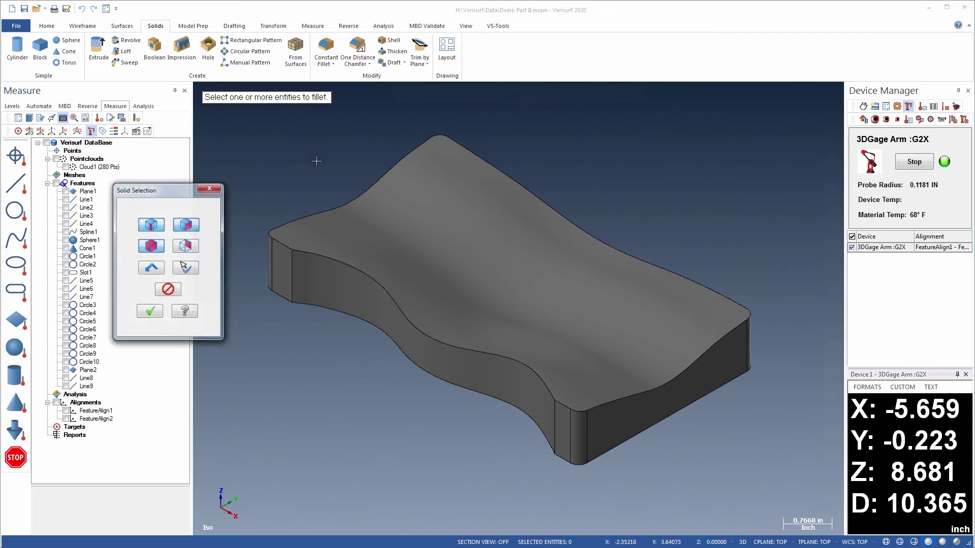
{"action": "left_click", "coordinate": [282, 266]}
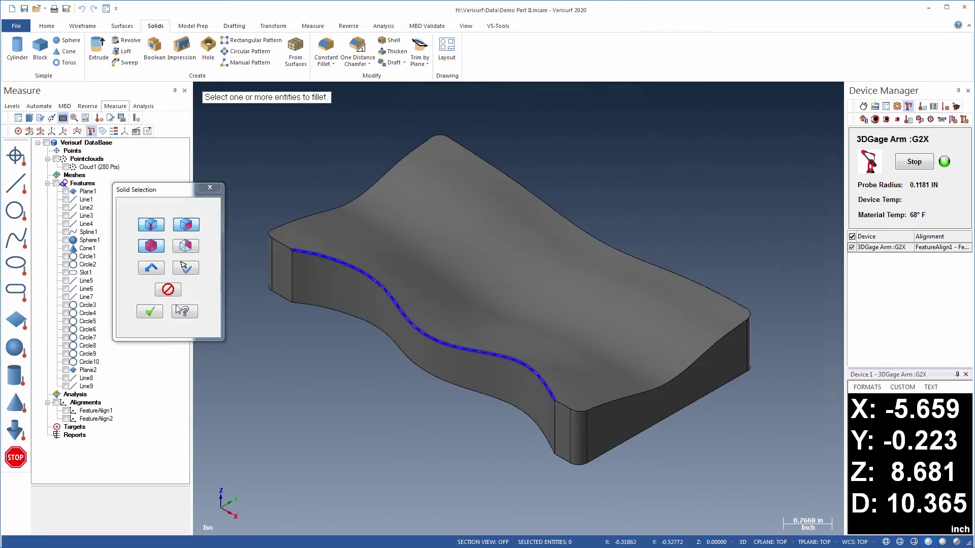
{"action": "left_click", "coordinate": [153, 311]}
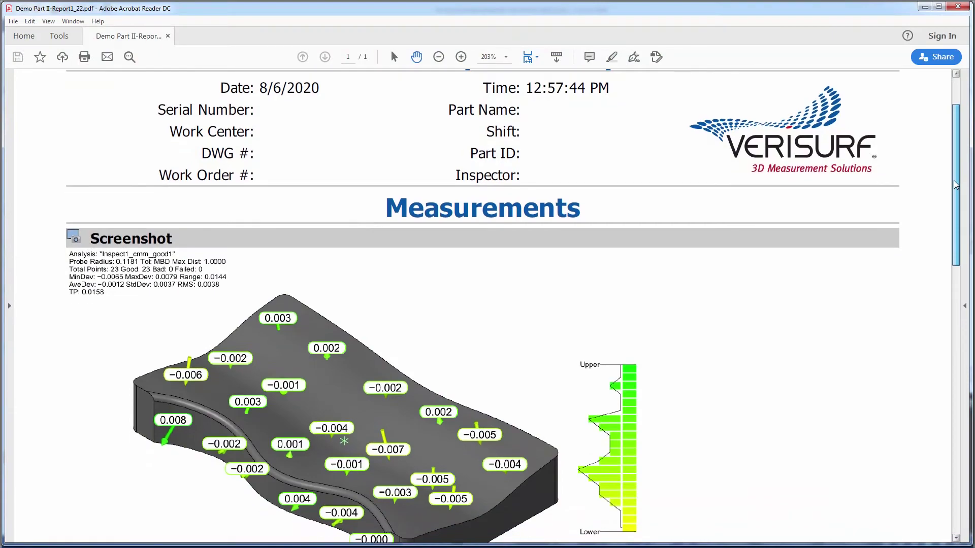
Step: Scroll down the Inspect1 results to review the logged point deviations
{"action": "left_click_drag", "start_coordinate": [954, 180], "coordinate": [957, 329]}
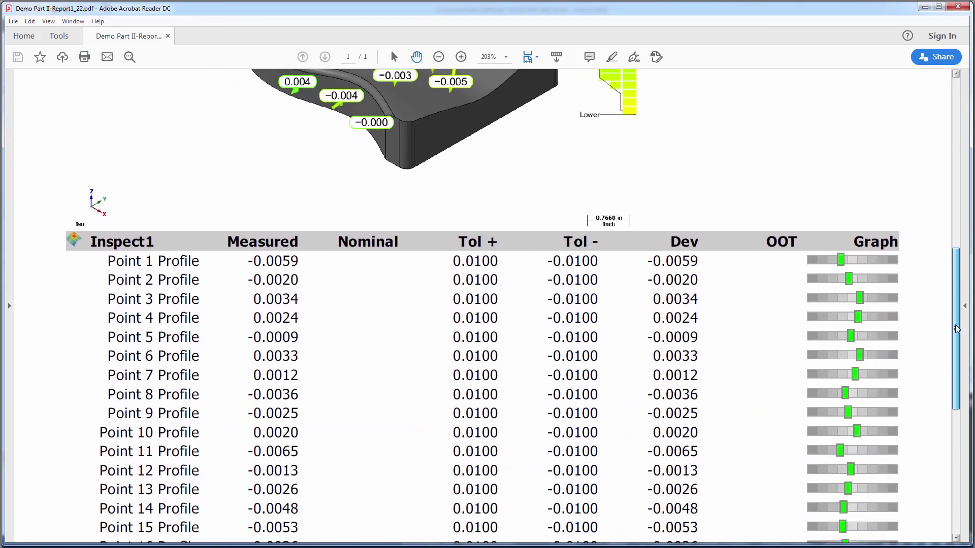